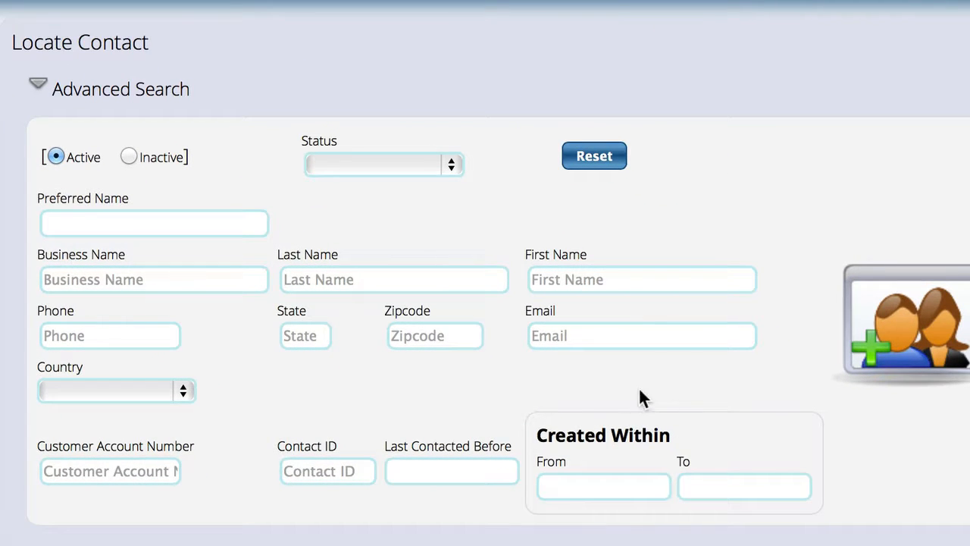
# Enter search criteria: last name 'smith' and first name 'ti'.
pyautogui.click(347, 282)
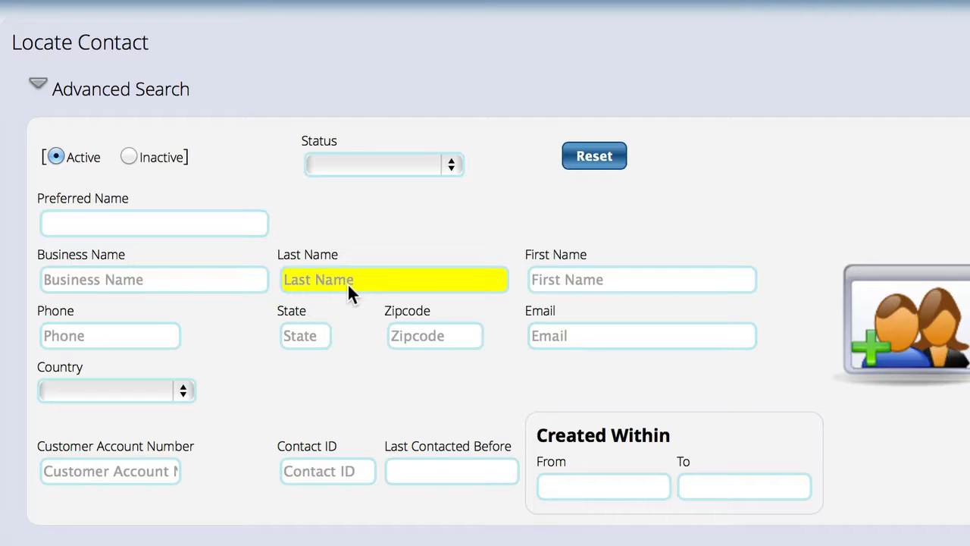
pyautogui.write('smith')
pyautogui.press('Tab')
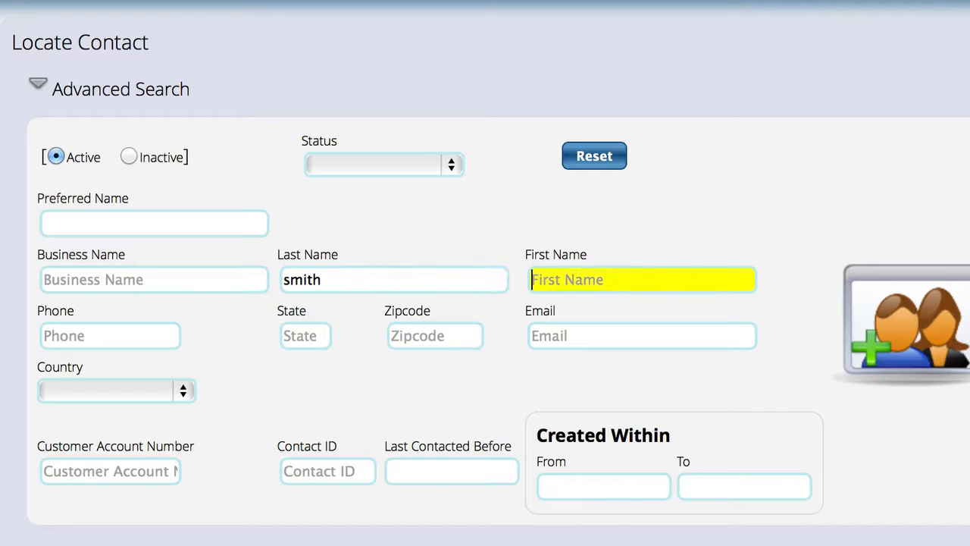
pyautogui.write('ti')
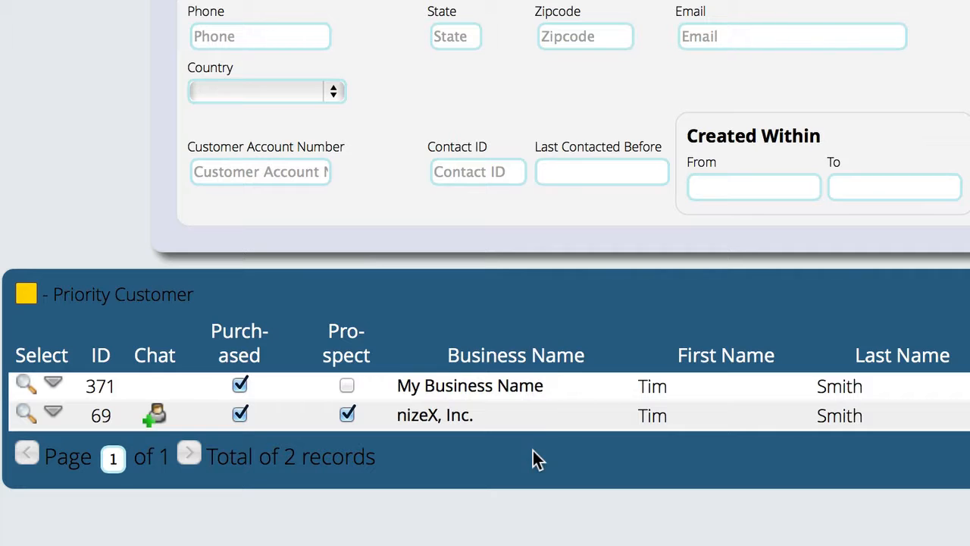
pyautogui.click(53, 414)
pyautogui.scroll(-5, 128, 405)
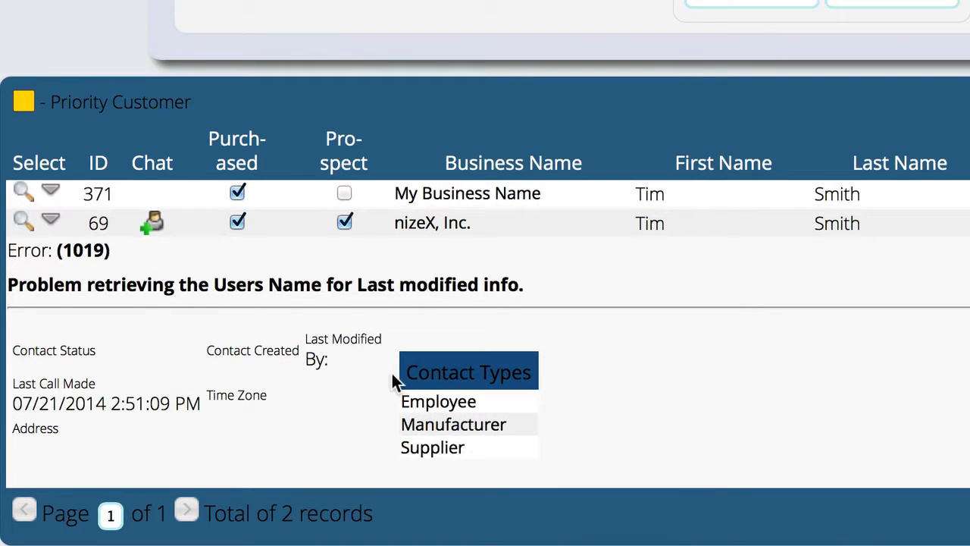
pyautogui.click(50, 220)
pyautogui.click(55, 202)
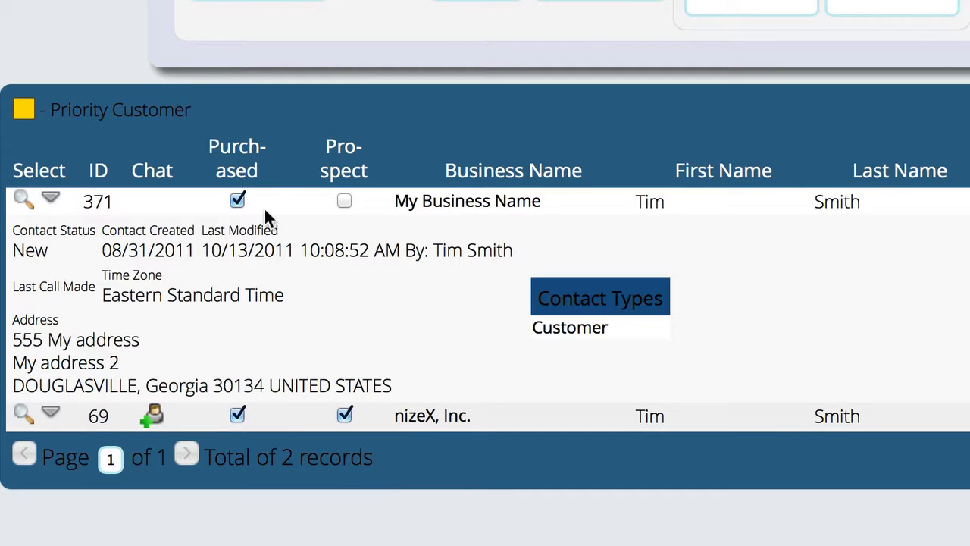
pyautogui.click(52, 199)
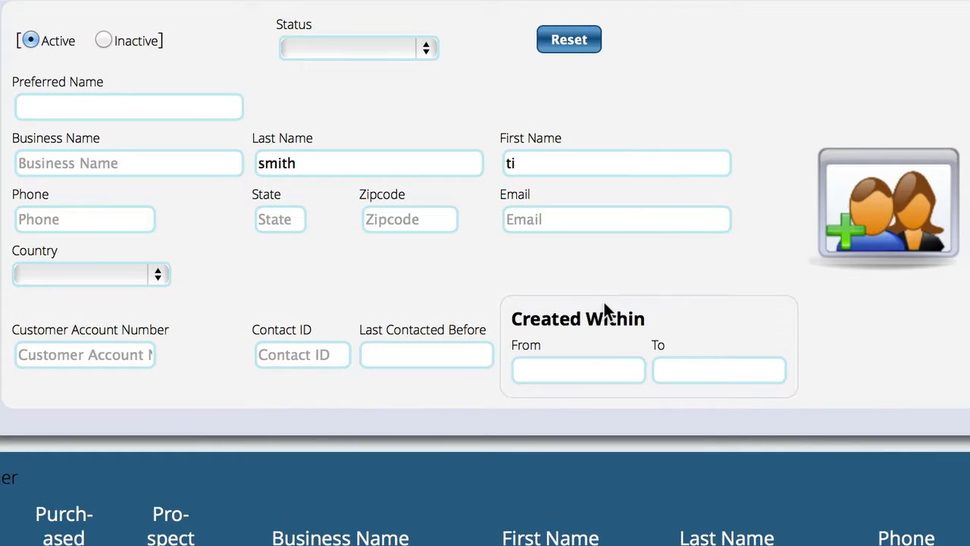
# Append 'n' to the First Name search entry so it reads 'tin'.
pyautogui.click(543, 163)
pyautogui.write('n')
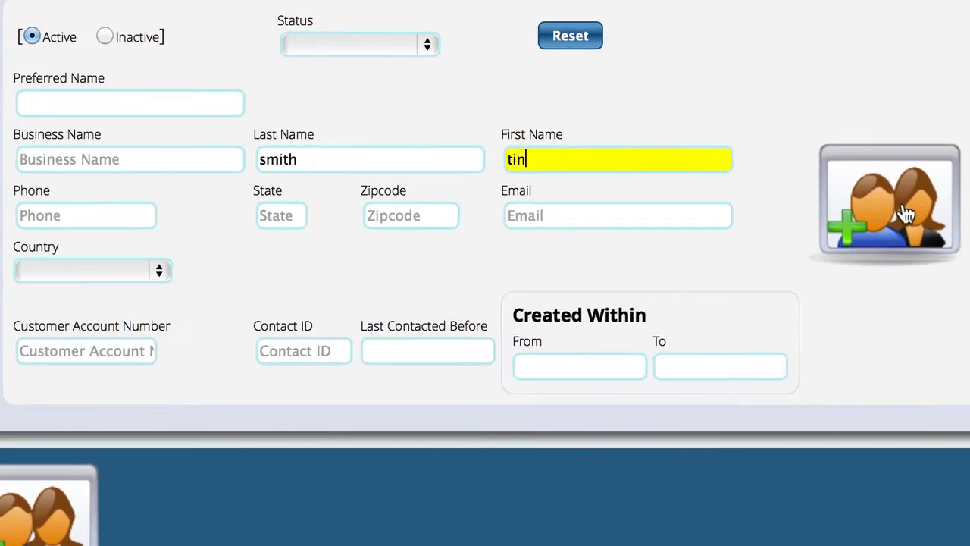
pyautogui.click(894, 214)
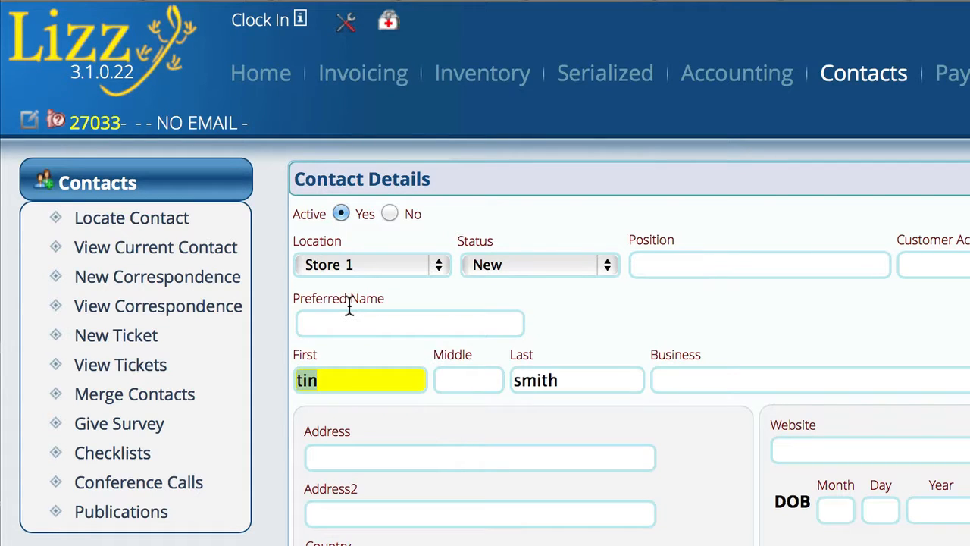
pyautogui.click(709, 264)
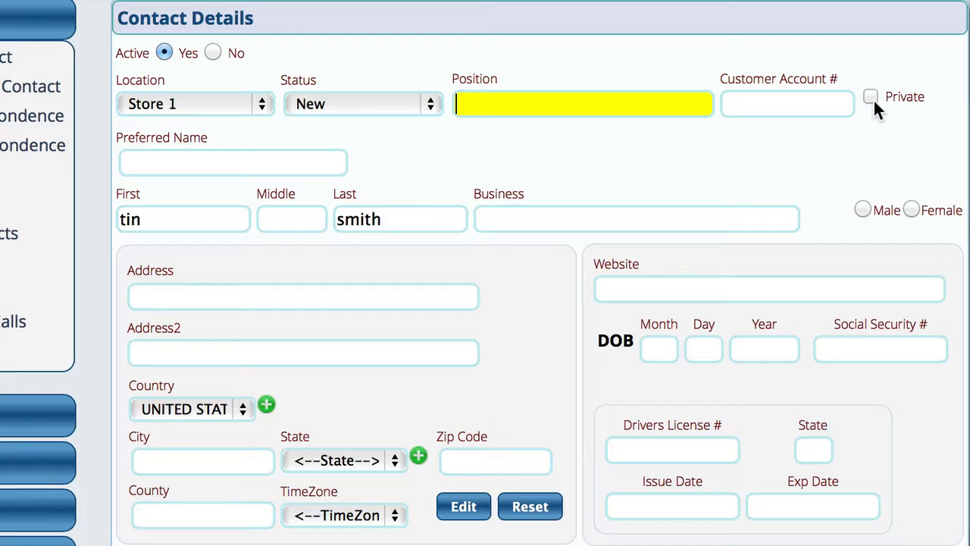
pyautogui.click(188, 162)
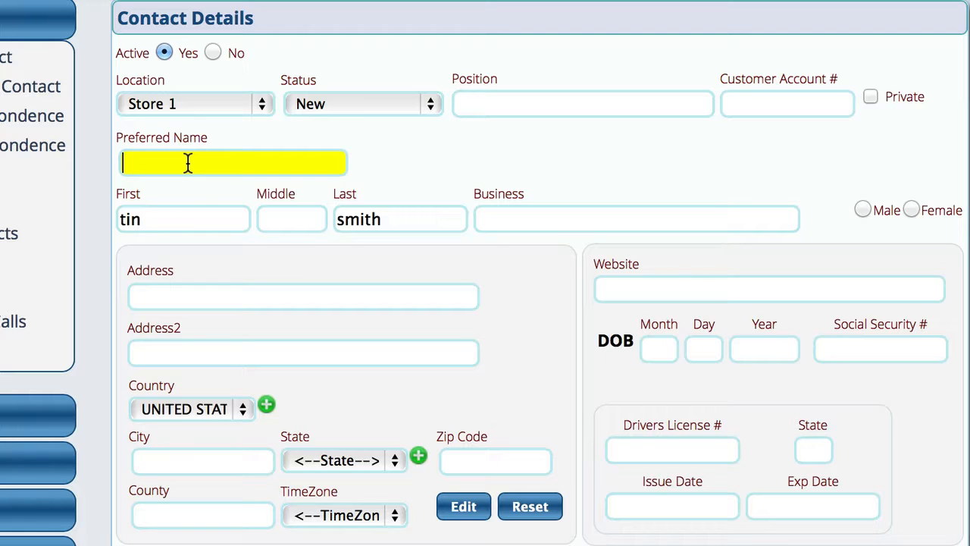
pyautogui.click(166, 219)
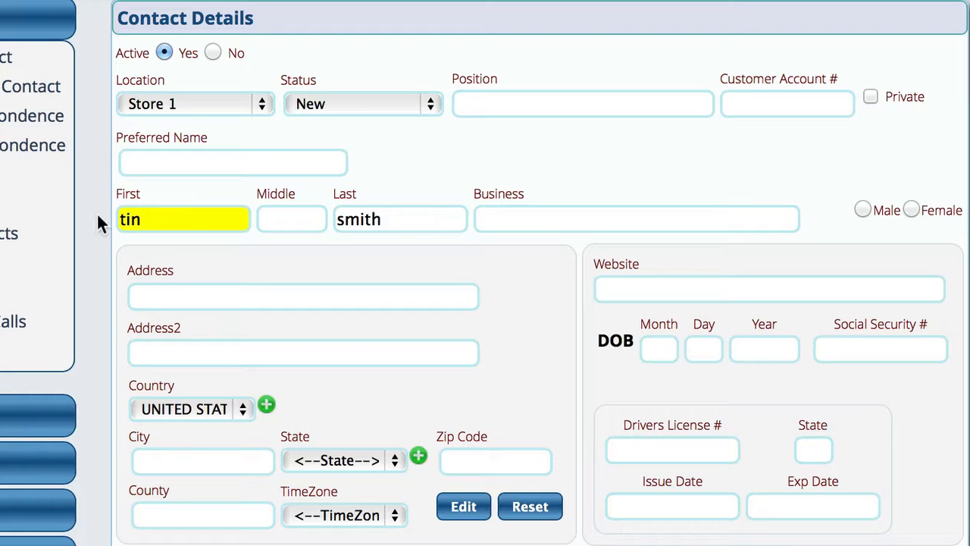
pyautogui.press('BackSpace')
pyautogui.write('m')
pyautogui.click(153, 165)
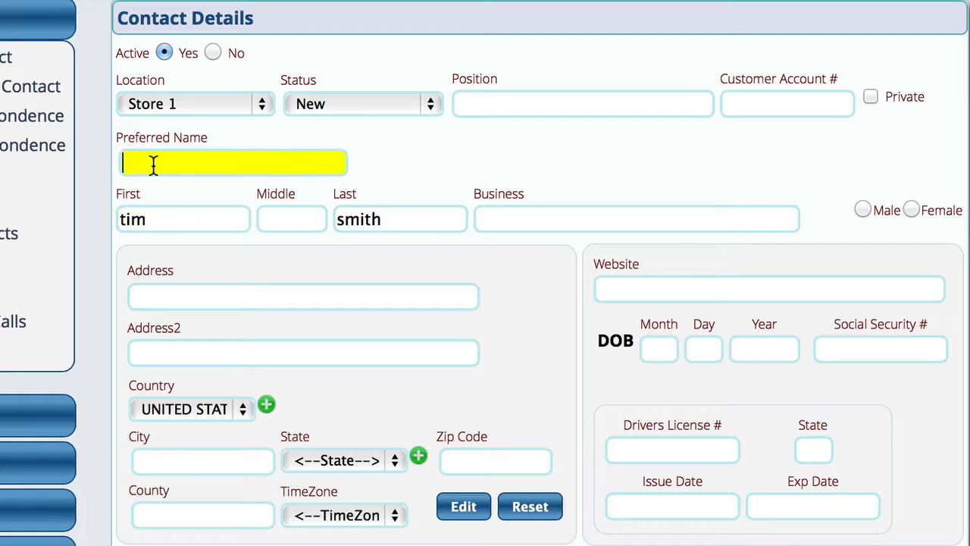
pyautogui.write('BO')
pyautogui.click(524, 218)
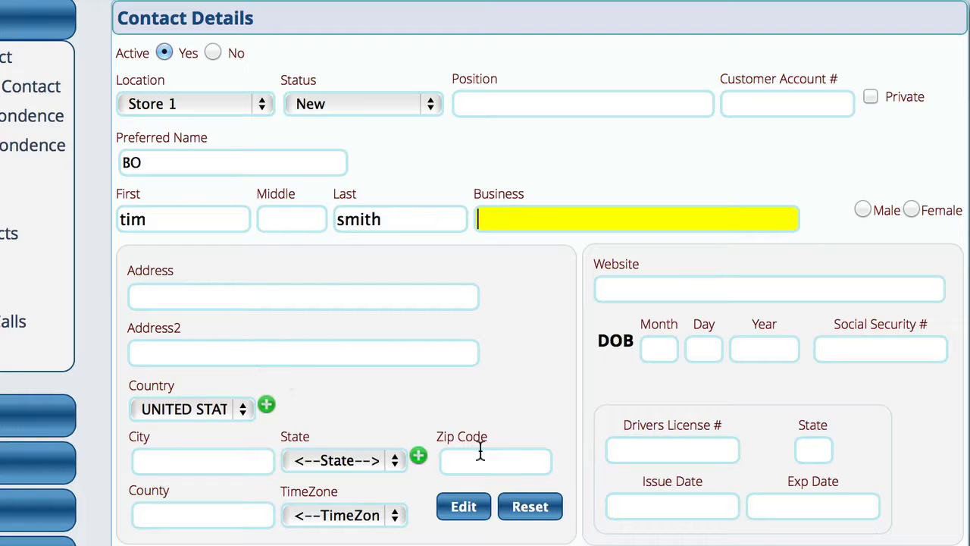
pyautogui.click(183, 408)
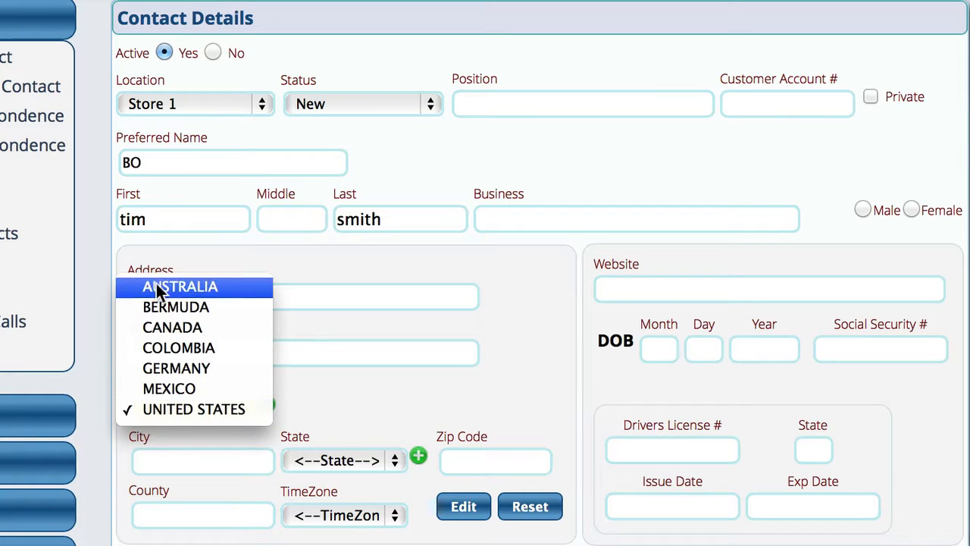
pyautogui.click(350, 400)
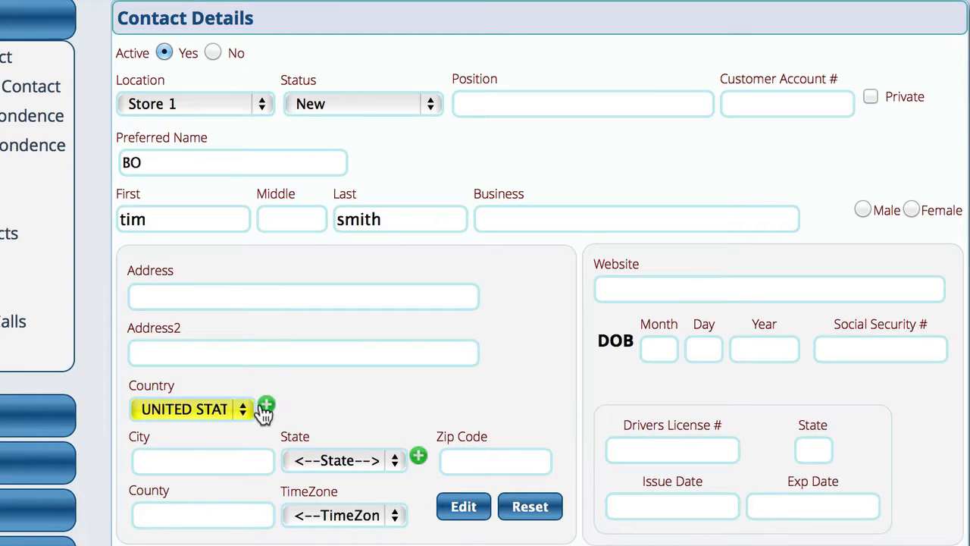
pyautogui.click(265, 407)
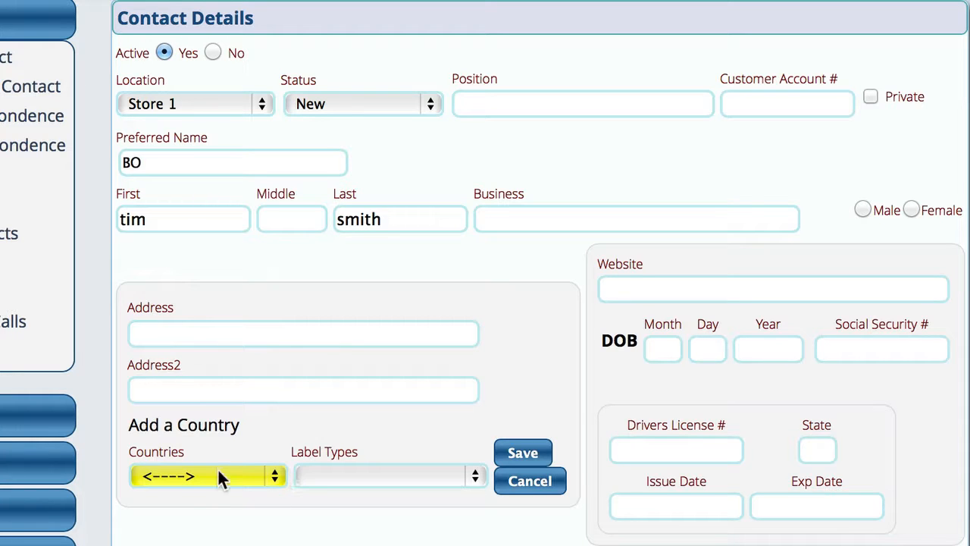
pyautogui.click(334, 477)
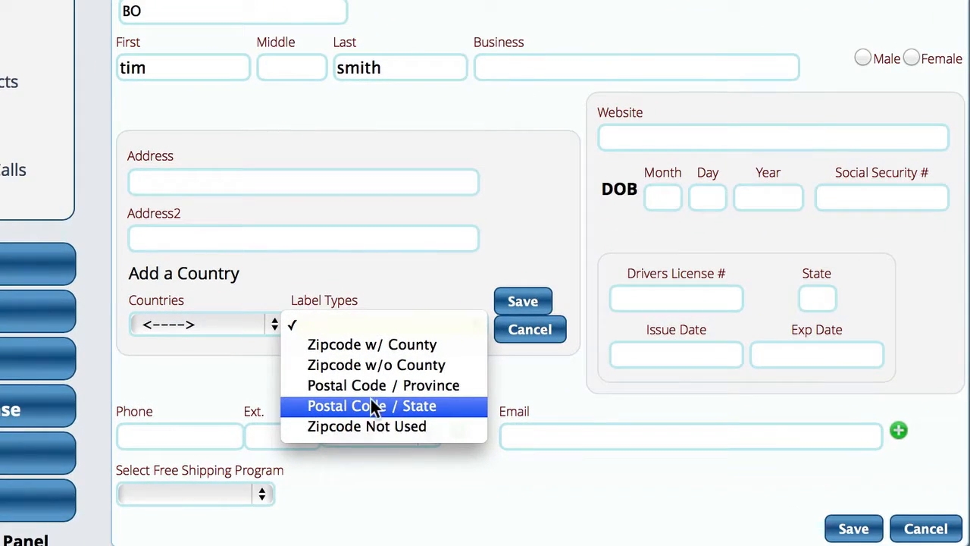
pyautogui.click(522, 212)
pyautogui.click(526, 333)
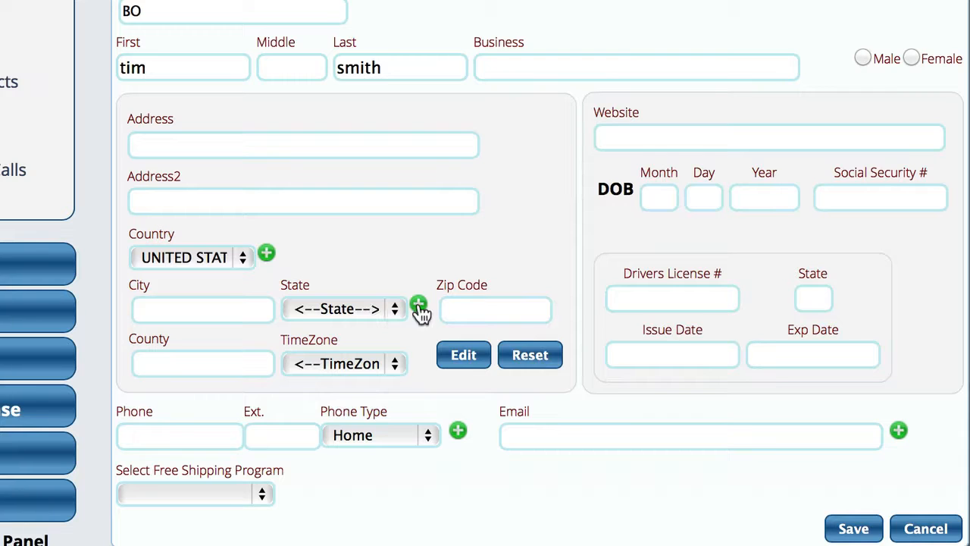
pyautogui.click(377, 312)
pyautogui.click(377, 310)
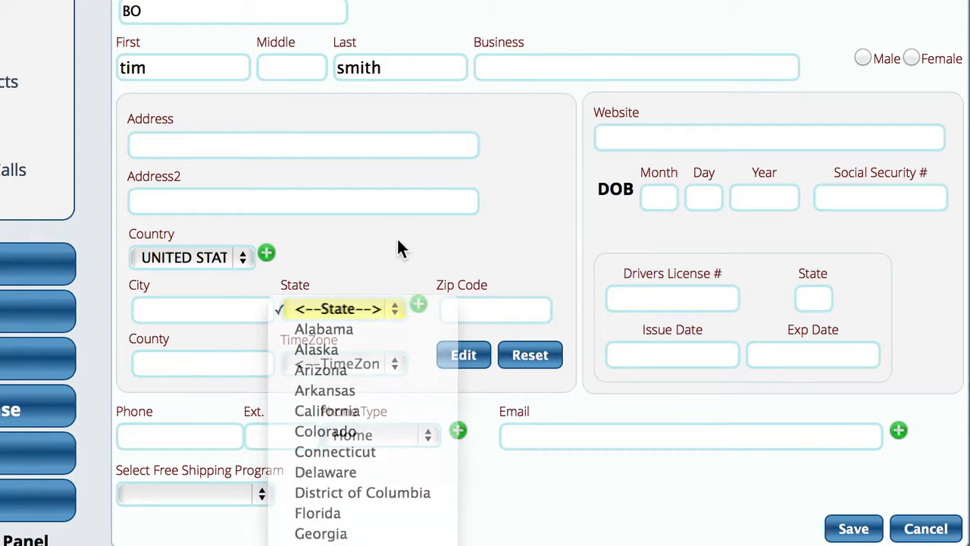
pyautogui.click(358, 316)
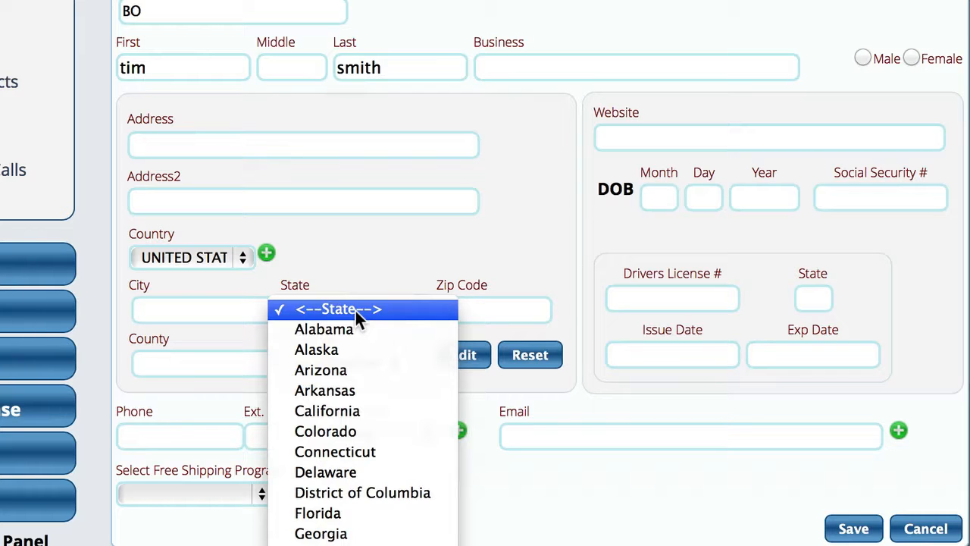
pyautogui.click(383, 250)
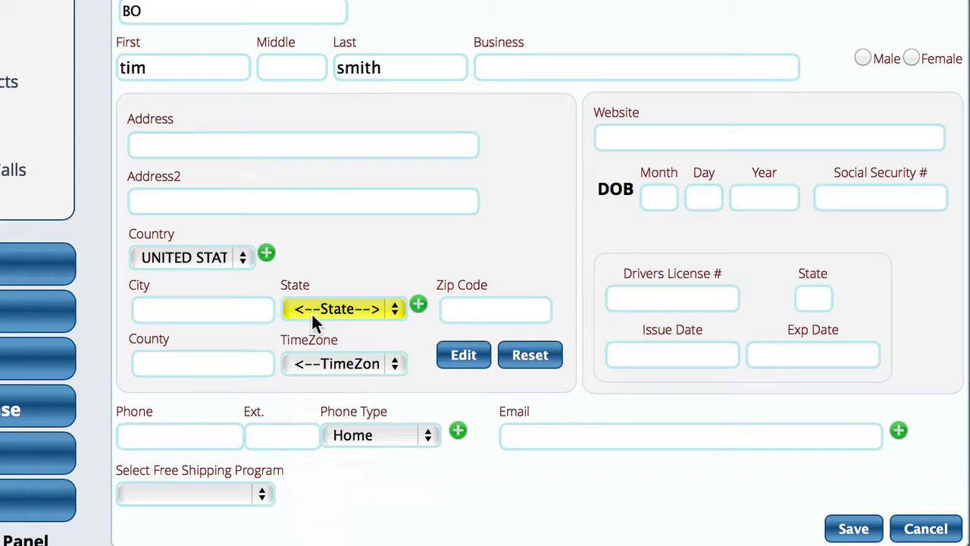
# Enter zip code 30233, closing the Add Location form and the location suggestions unsaved.
pyautogui.click(475, 309)
pyautogui.write('302')
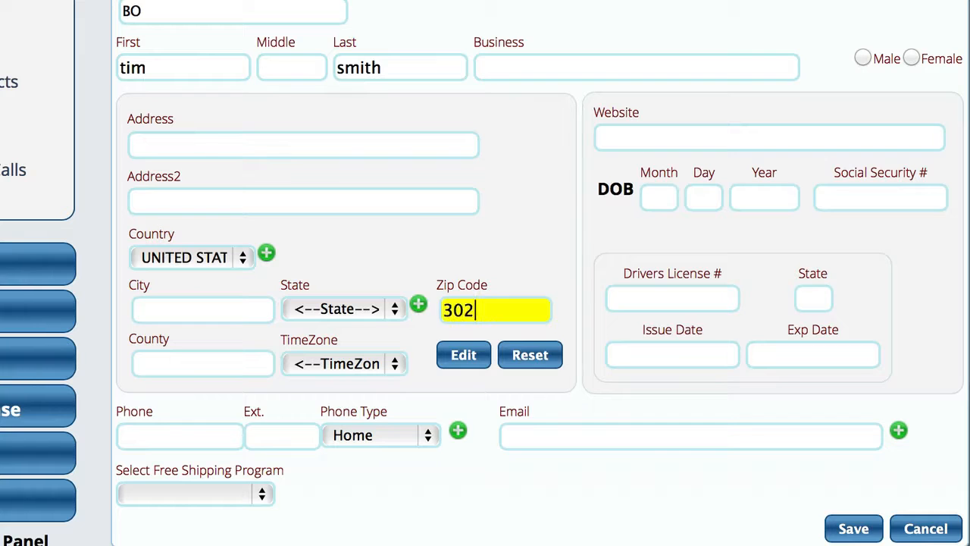
pyautogui.write('33')
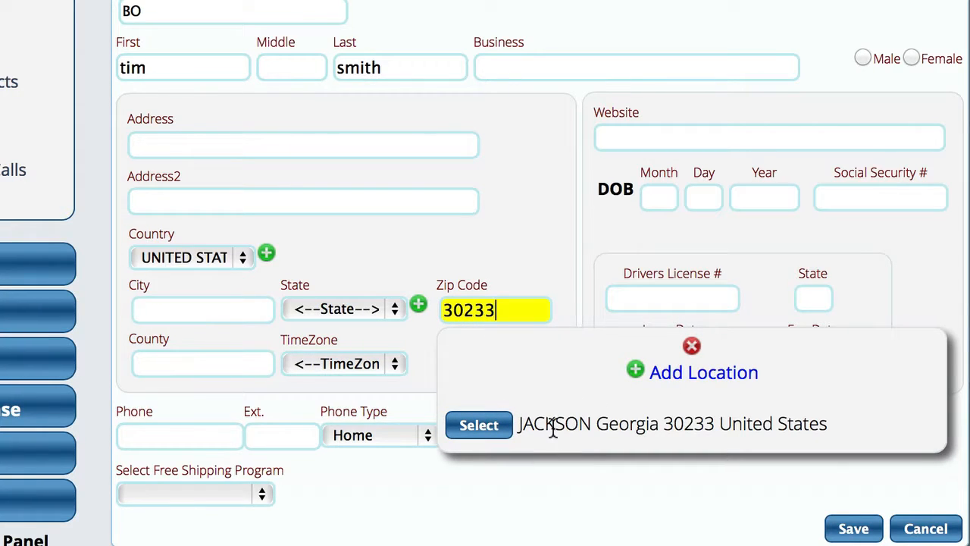
pyautogui.click(712, 379)
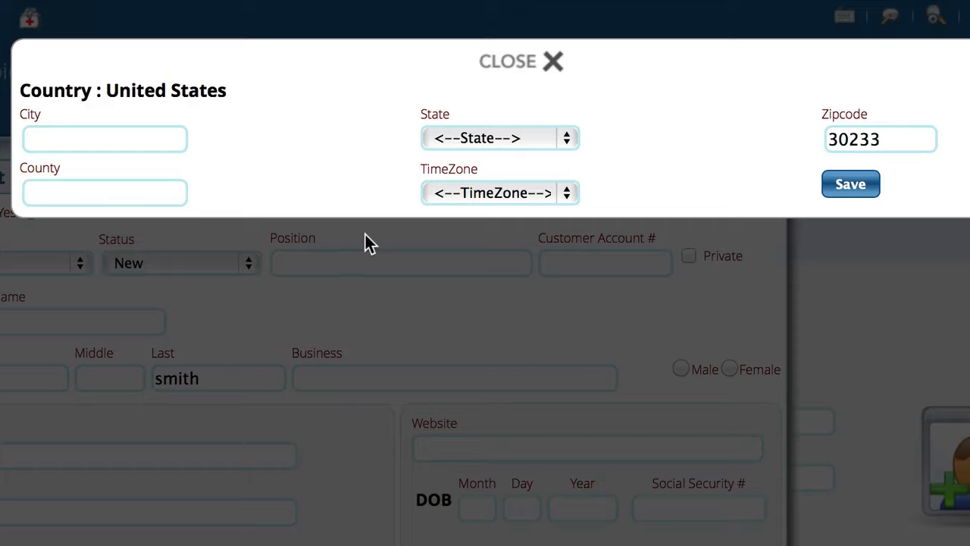
pyautogui.click(511, 67)
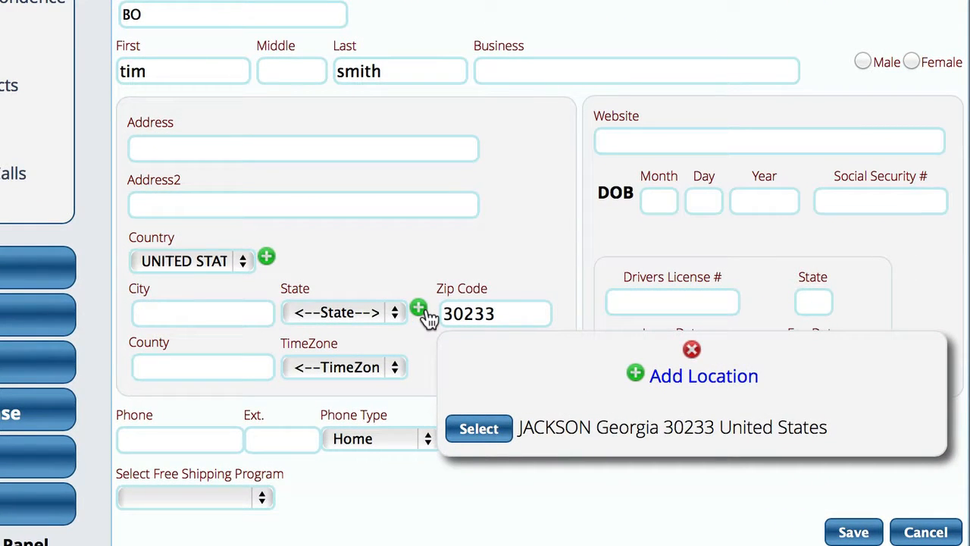
pyautogui.click(690, 351)
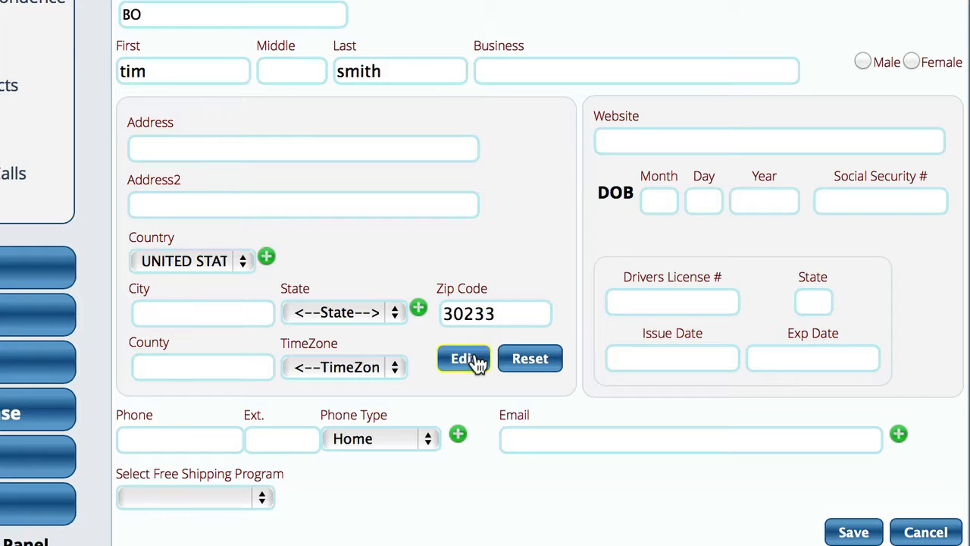
# Enter the contact's first phone number and set its type to Business.
pyautogui.click(188, 441)
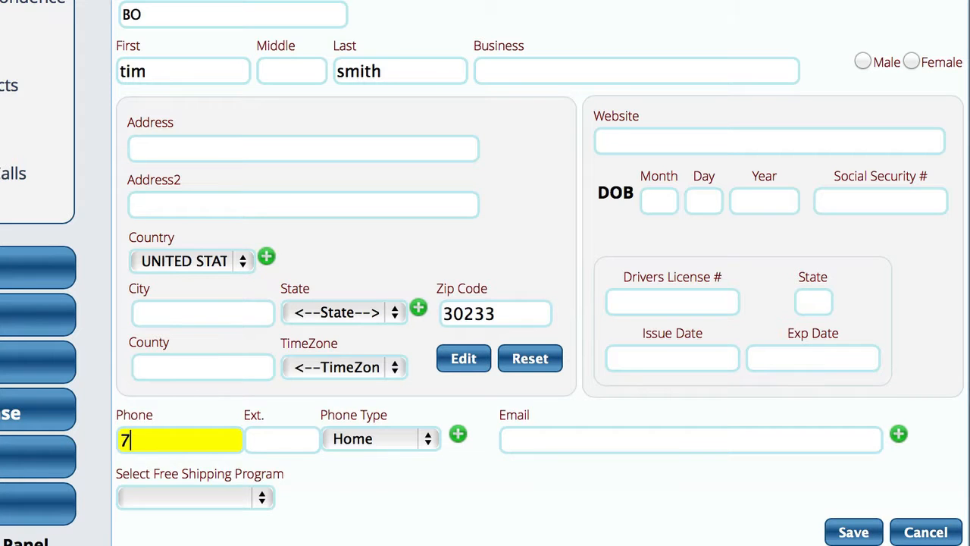
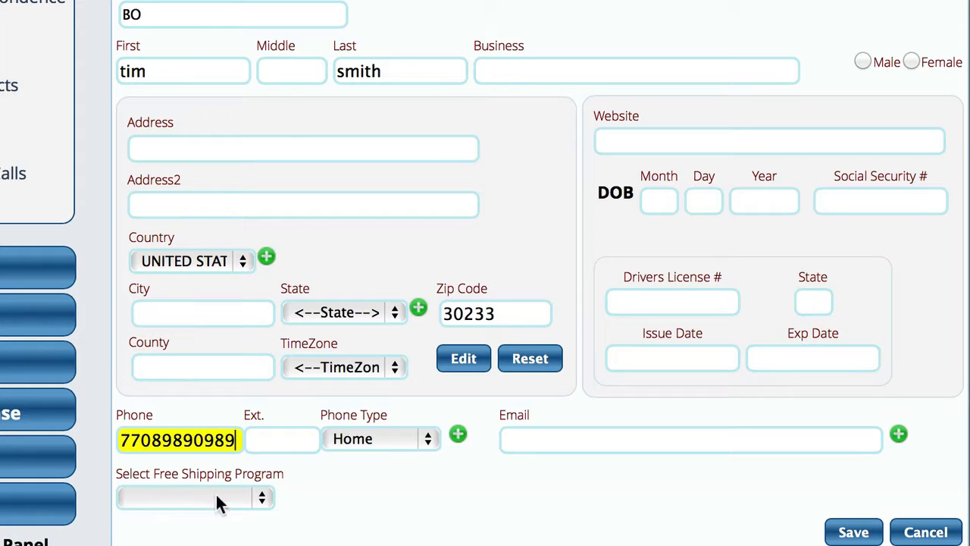
pyautogui.click(412, 440)
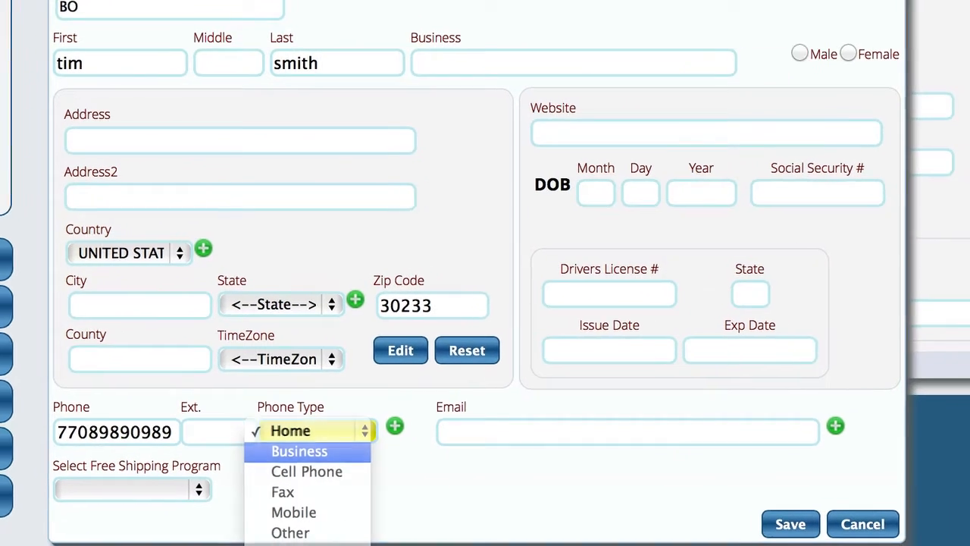
pyautogui.click(375, 459)
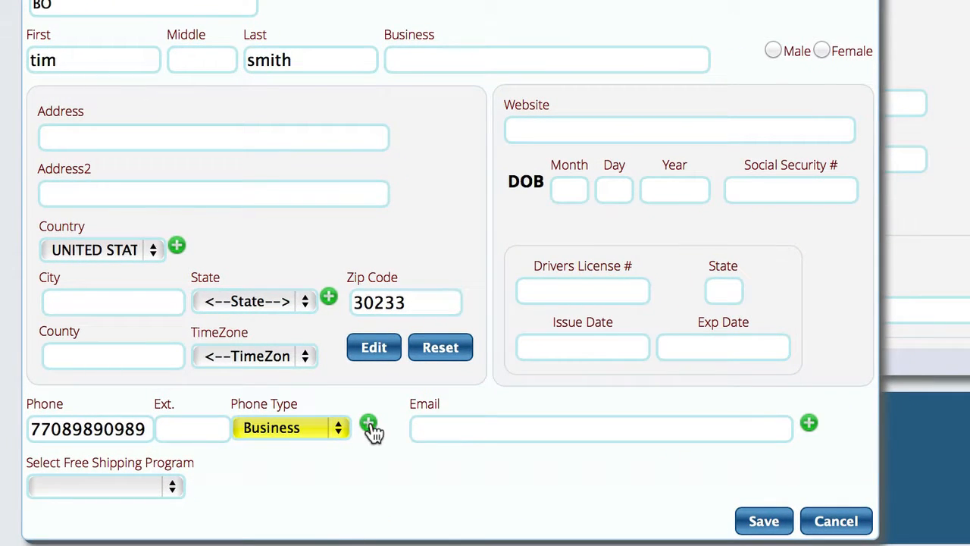
# Add a second phone number for the contact, typed Mobile.
pyautogui.click(370, 429)
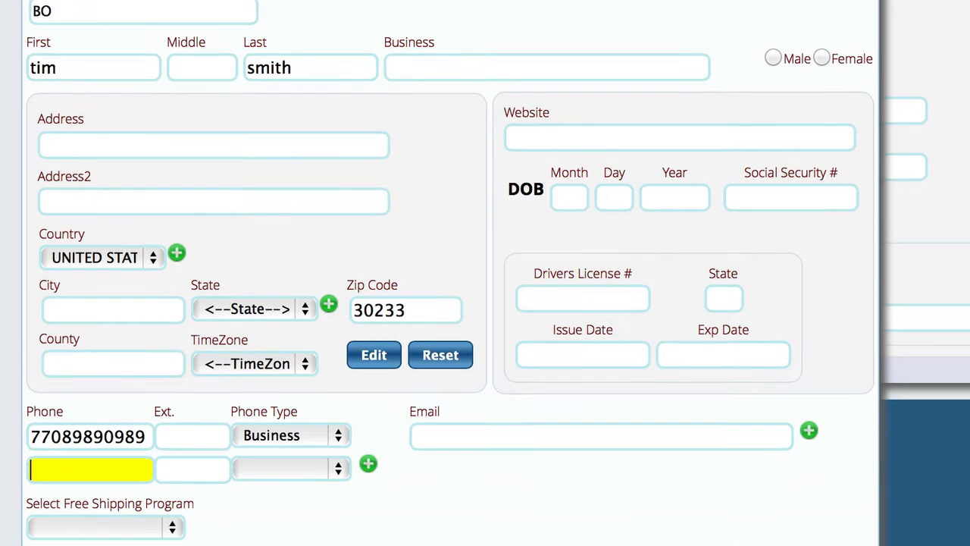
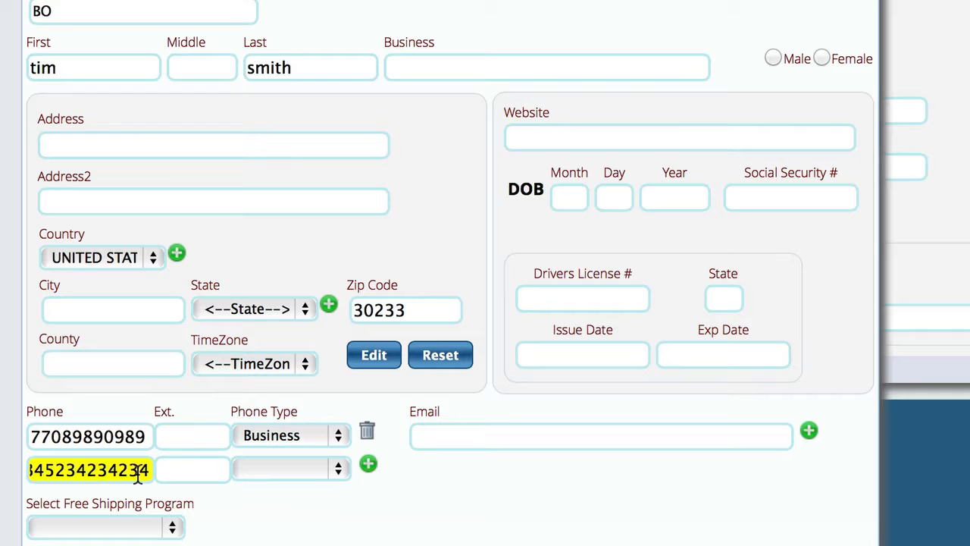
pyautogui.press('BackSpace')
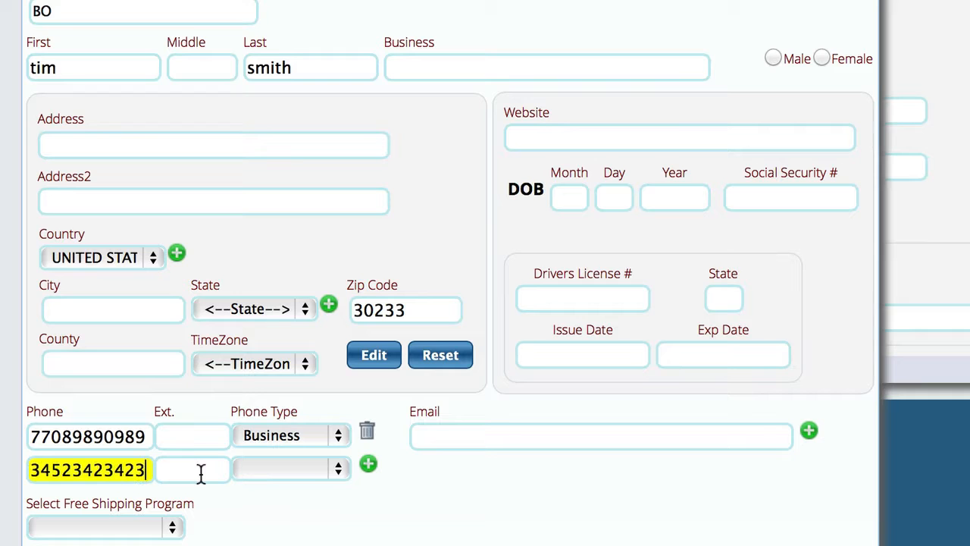
pyautogui.click(264, 468)
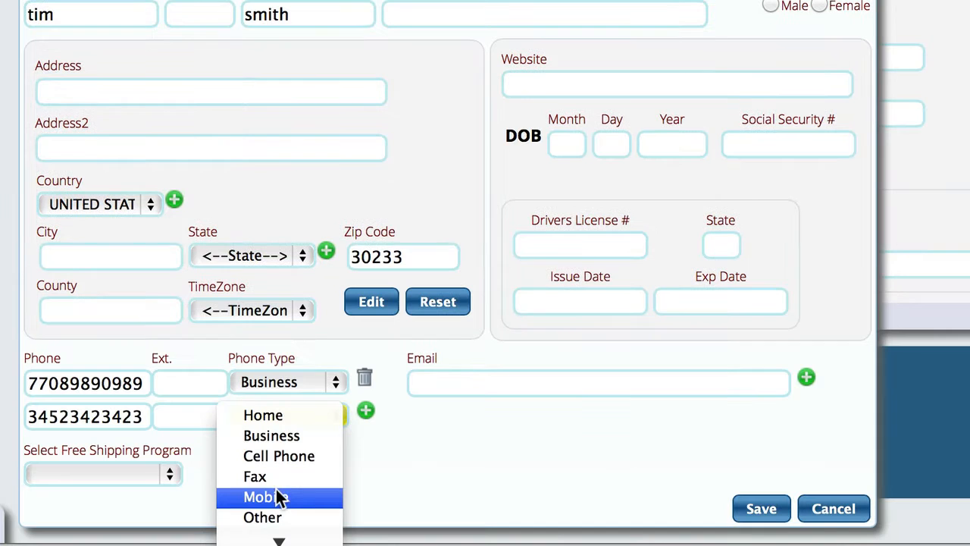
pyautogui.click(276, 496)
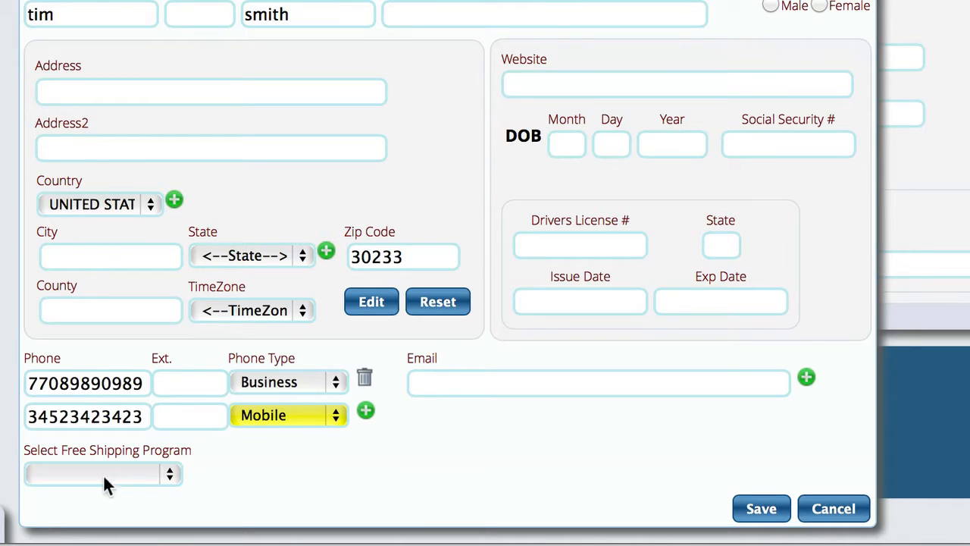
pyautogui.click(458, 381)
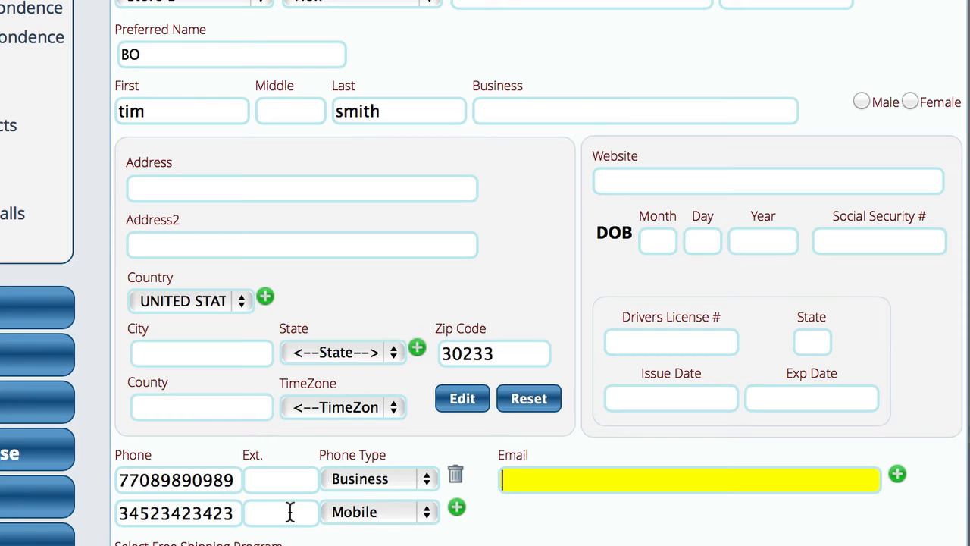
pyautogui.scroll(-2, 314, 86)
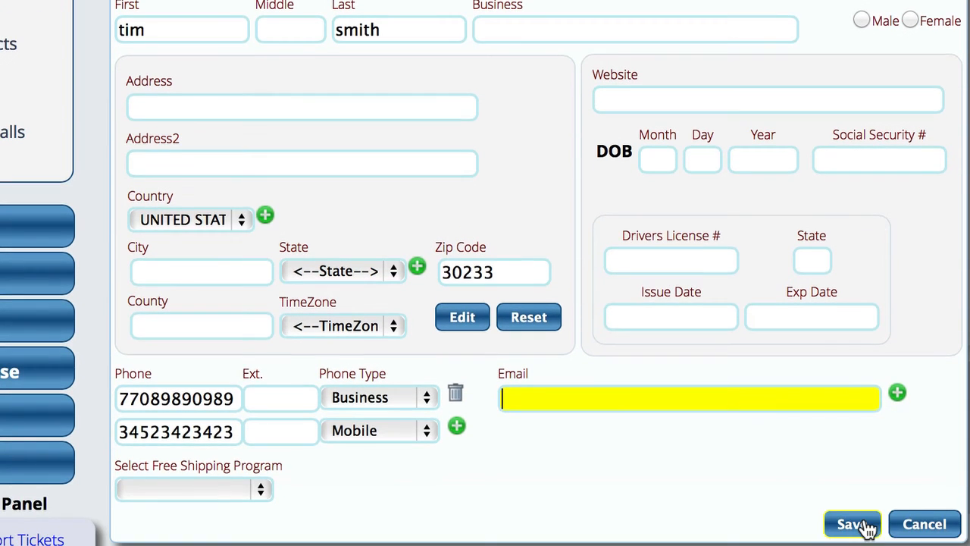